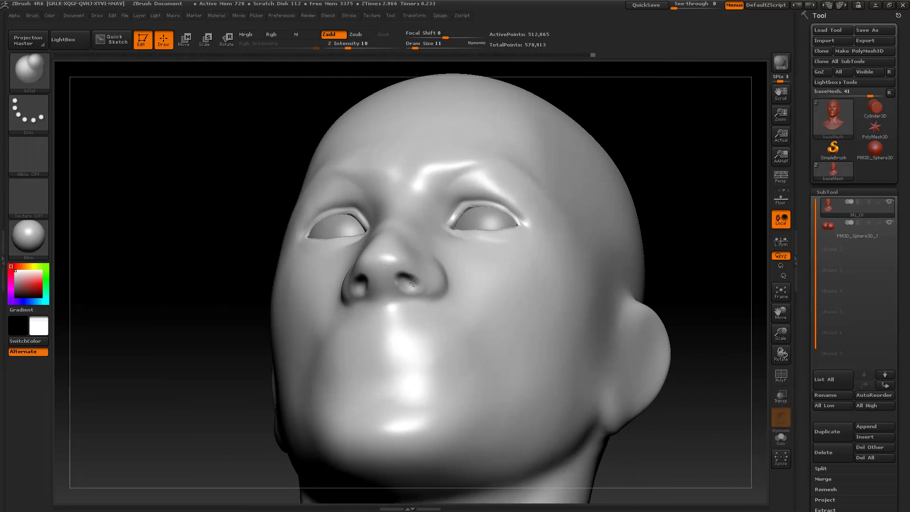
Smooth the nostrils and lips, restoring the head's higher subdivision level for the lip work.
shift+drag(413, 283, 411, 289)
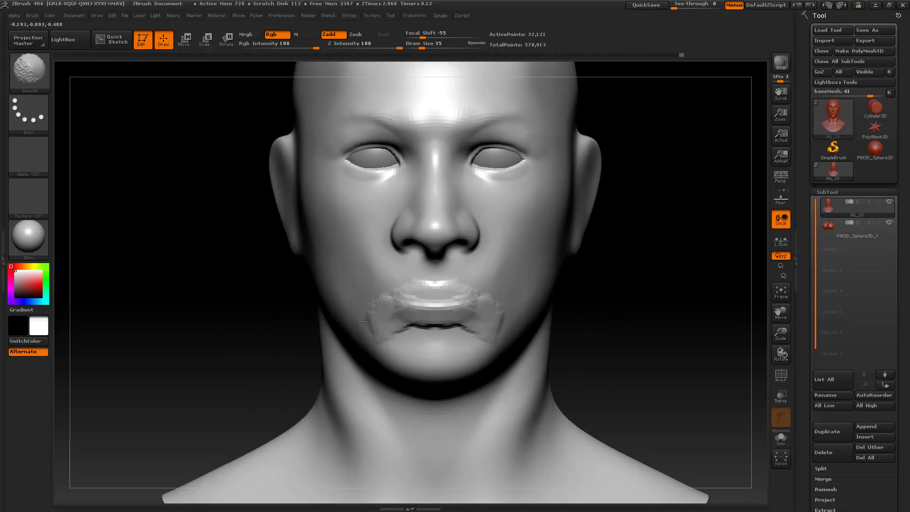
key(d)
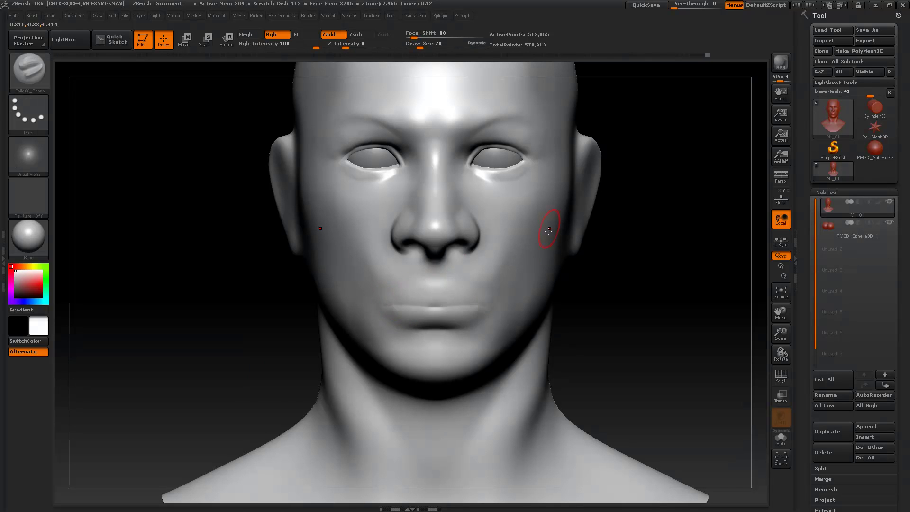
shift+drag(403, 309, 423, 314)
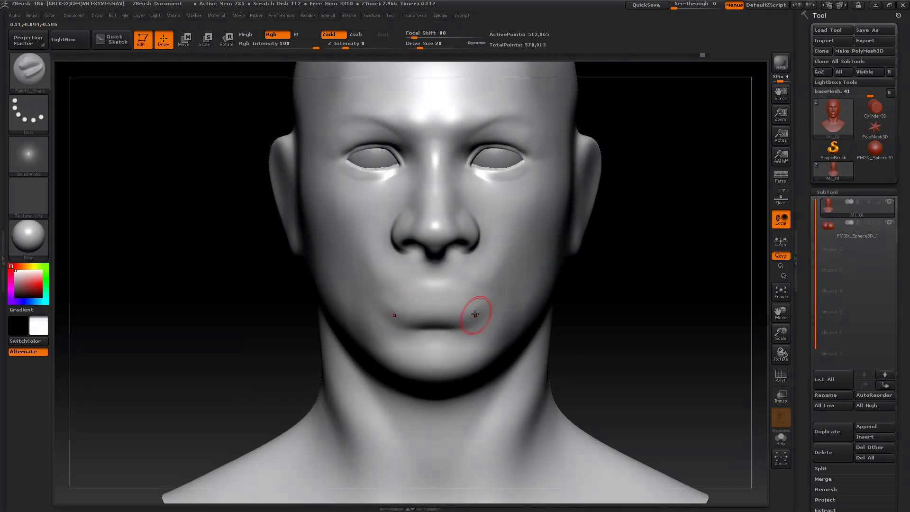
key(s)
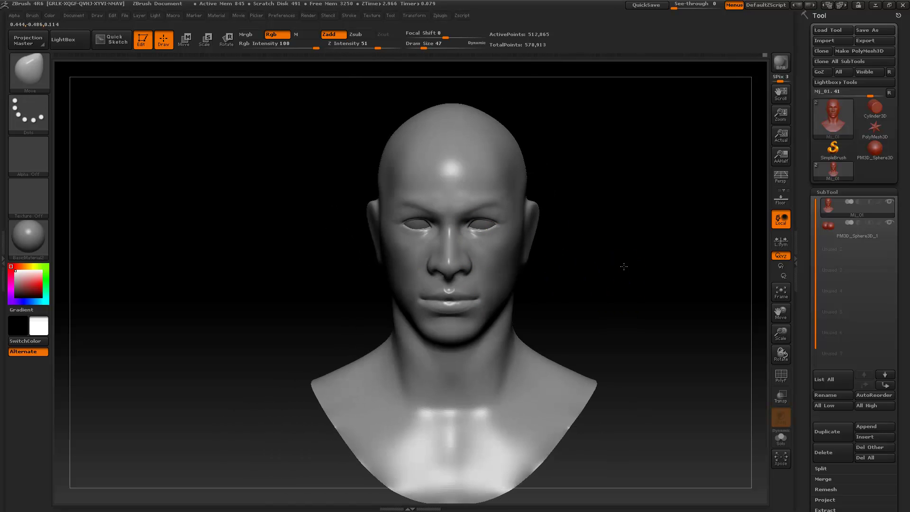
Refine the facial contours with a smaller Move brush and undo the last stroke across the forehead.
mouse_move(683, 342)
mouse_down()
mouse_move(539, 376)
mouse_move(534, 349)
mouse_move(549, 349)
mouse_move(516, 290)
mouse_up()
key(s)
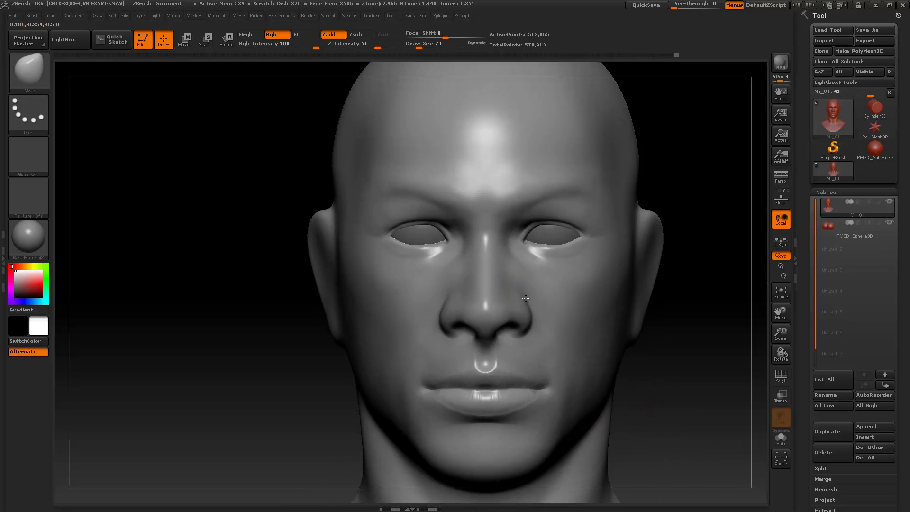
mouse_move(702, 366)
mouse_down()
mouse_move(711, 325)
mouse_move(610, 204)
mouse_move(314, 347)
mouse_up()
mouse_move(610, 185)
mouse_down()
mouse_move(559, 195)
mouse_move(512, 179)
mouse_up()
key(ctrl+z)
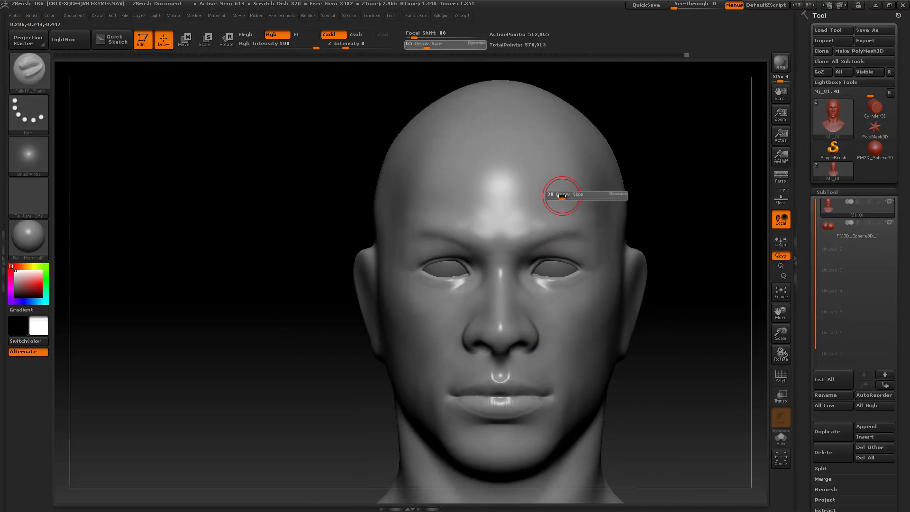
Sculpt the temple area above the eye with the sharp-falloff brush.
mouse_move(574, 202)
mouse_down()
mouse_move(677, 260)
mouse_move(524, 244)
mouse_move(562, 267)
mouse_up()
mouse_move(666, 274)
alt+mouse_down()
mouse_move(542, 250)
mouse_move(473, 171)
mouse_move(437, 188)
alt+mouse_up()
drag(599, 197, 741, 152)
alt+drag(363, 320, 426, 298)
Reshape the side profile around the nose with the Move brush.
key(b)
key(m)
key(v)
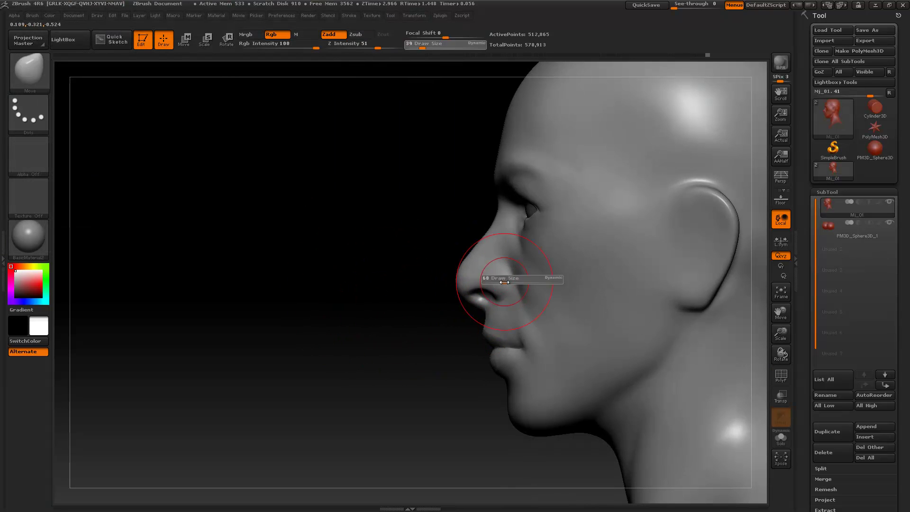
mouse_move(491, 233)
mouse_down()
mouse_move(457, 169)
mouse_move(570, 182)
mouse_move(407, 165)
mouse_move(559, 142)
mouse_move(606, 213)
mouse_move(341, 321)
mouse_move(607, 233)
mouse_move(320, 326)
mouse_move(620, 236)
mouse_move(589, 256)
mouse_up()
key(b)
key(m)
key(v)
Build up the facial forms with the Standard and Inflate brushes.
key(b)
key(s)
key(t)
key(b)
key(i)
key(n)
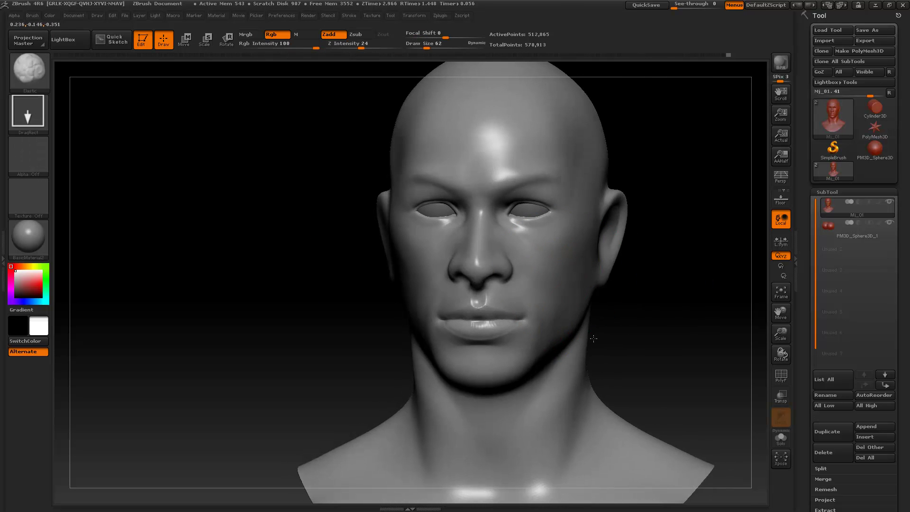
mouse_move(548, 346)
mouse_down()
mouse_move(664, 313)
mouse_move(540, 208)
mouse_move(589, 211)
mouse_up()
Carve the ear's inner contours with the Dam Standard brush and thicken its rim with the Inflate brush.
key(b)
key(d)
key(s)
mouse_move(195, 361)
mouse_down()
mouse_move(349, 203)
mouse_move(661, 251)
mouse_move(684, 157)
mouse_move(550, 251)
mouse_move(624, 264)
mouse_move(634, 227)
mouse_move(470, 238)
mouse_move(674, 312)
mouse_move(477, 209)
mouse_move(473, 192)
mouse_move(488, 228)
mouse_up()
key(b)
key(i)
key(n)
Adjust the front edge of the ear around the tragus with the Move brush.
key(b)
key(m)
key(v)
mouse_move(688, 163)
alt+mouse_down()
mouse_move(639, 213)
mouse_move(488, 305)
mouse_move(528, 309)
alt+mouse_up()
mouse_move(506, 268)
mouse_down()
mouse_move(642, 321)
mouse_move(506, 331)
mouse_move(636, 300)
mouse_move(520, 346)
mouse_move(513, 259)
mouse_move(504, 288)
mouse_up()
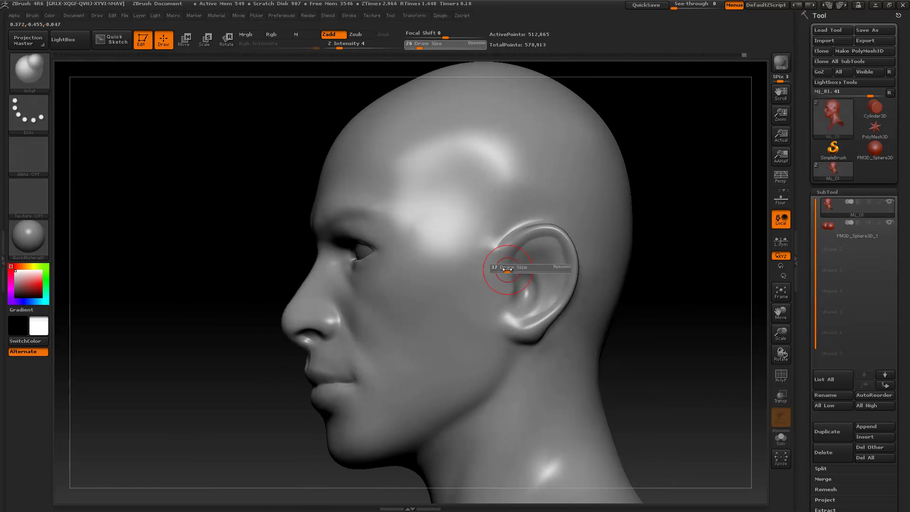
Deepen the ear's inner hollow and define its upper folds with the sharp-falloff brush at draw sizes between 20 and 30.
drag(531, 299, 663, 319)
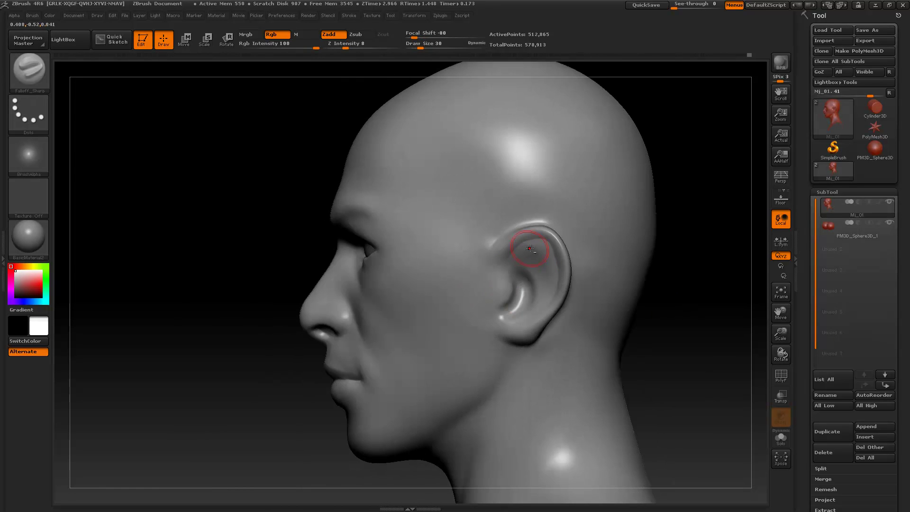
alt+drag(524, 254, 521, 277)
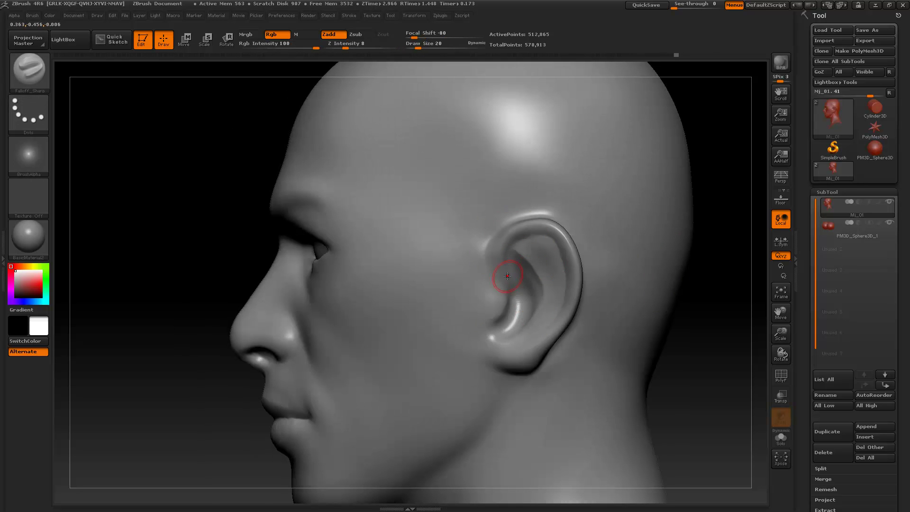
key(s)
drag(507, 276, 515, 265)
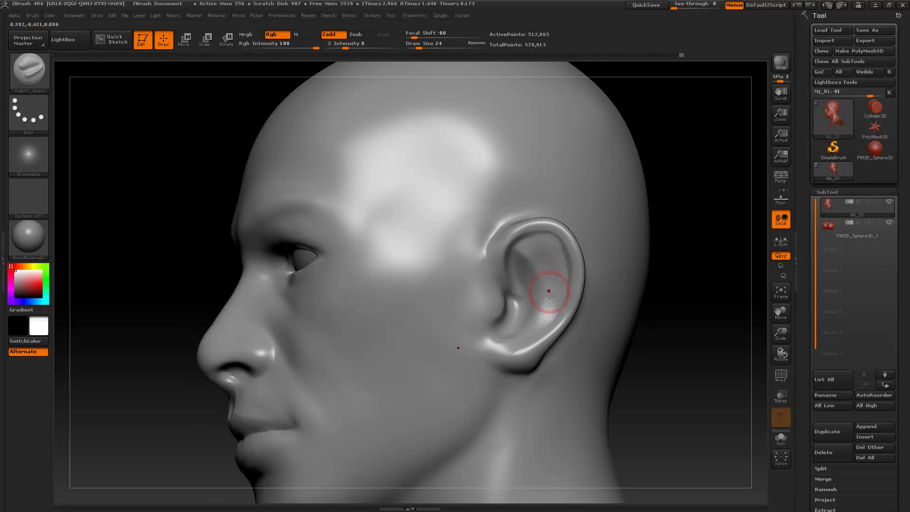
drag(549, 294, 565, 255)
drag(589, 207, 526, 255)
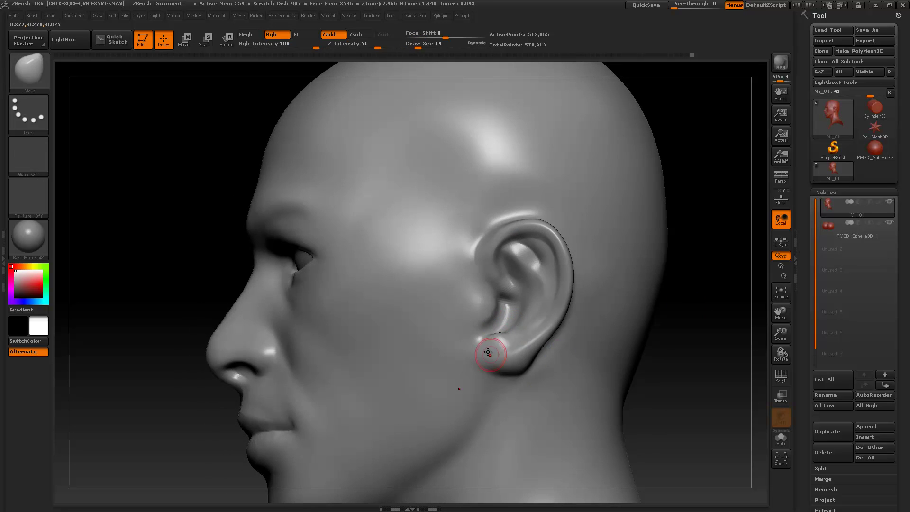
Pull the earlobe downward with the Move brush and smooth the brow ridge.
drag(489, 353, 496, 374)
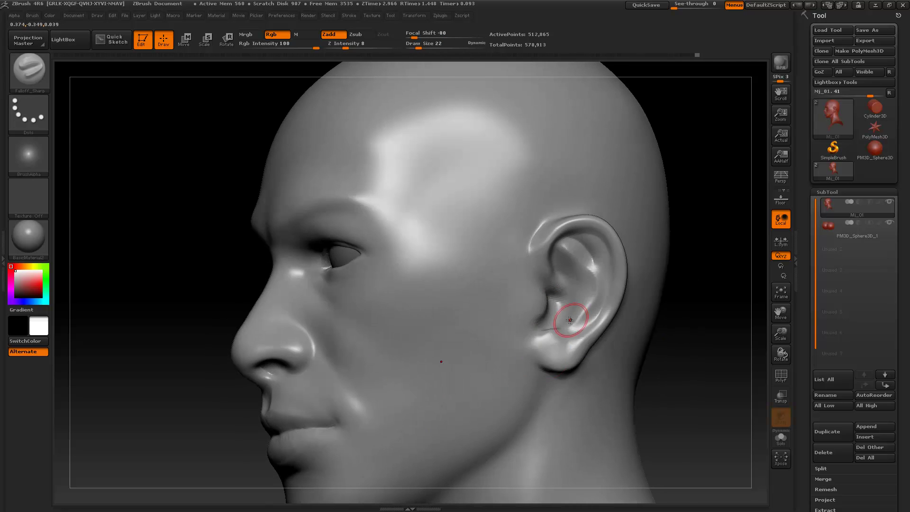
key(space)
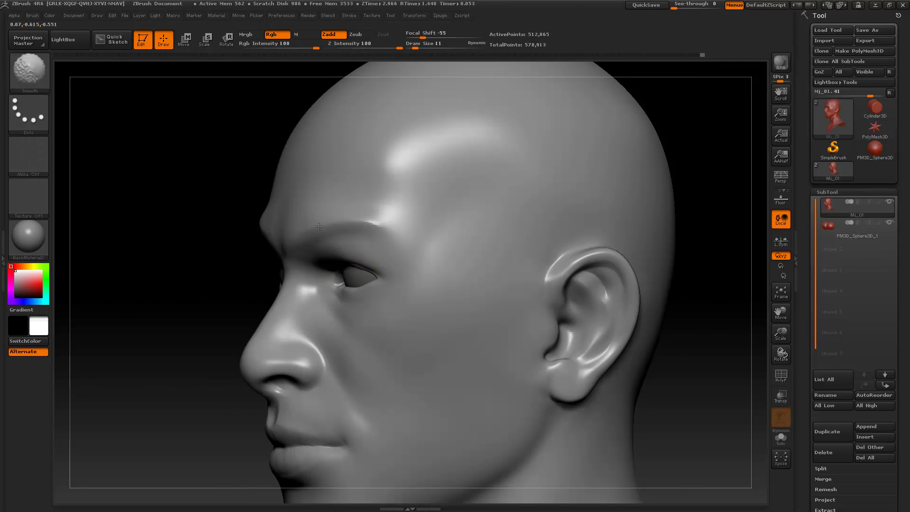
key(shift)
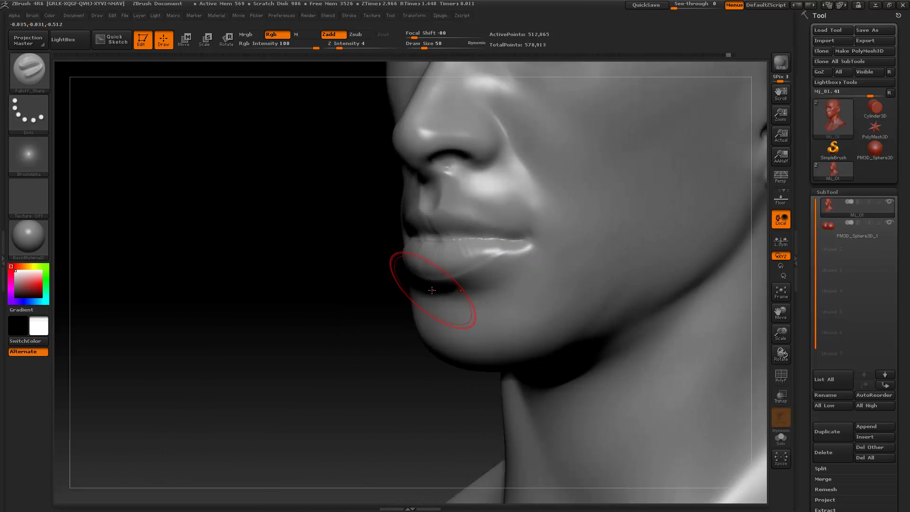
Adjust the lower lip and chin area with an enlarged Move brush.
key(space)
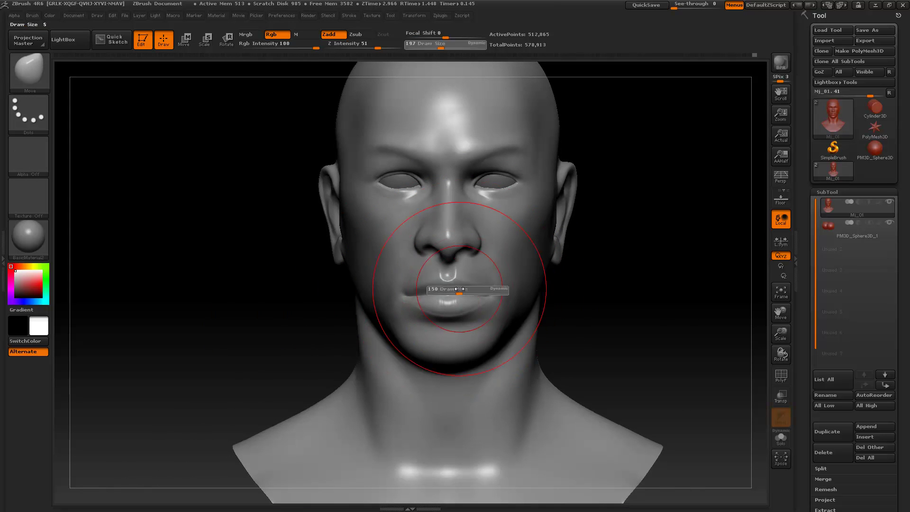
drag(471, 326, 465, 326)
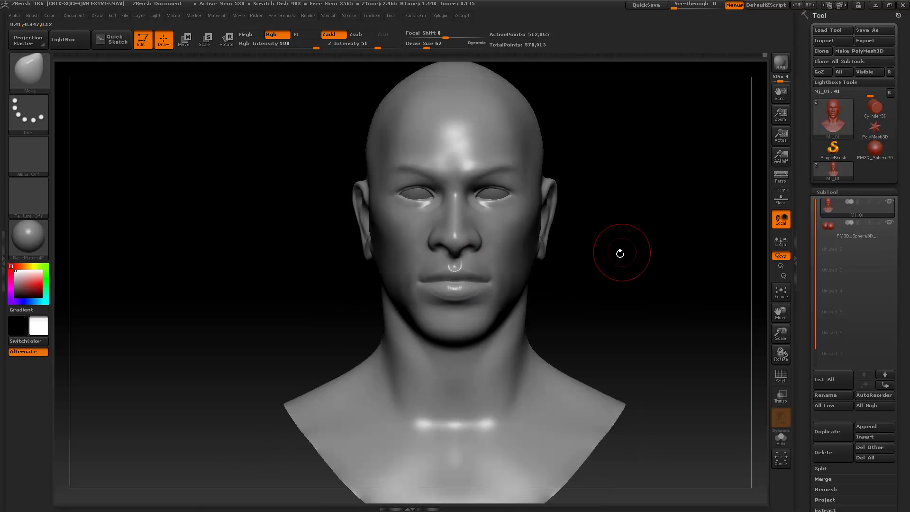
mouse_move(621, 254)
mouse_down()
mouse_move(518, 254)
mouse_move(624, 242)
mouse_move(532, 293)
mouse_up()
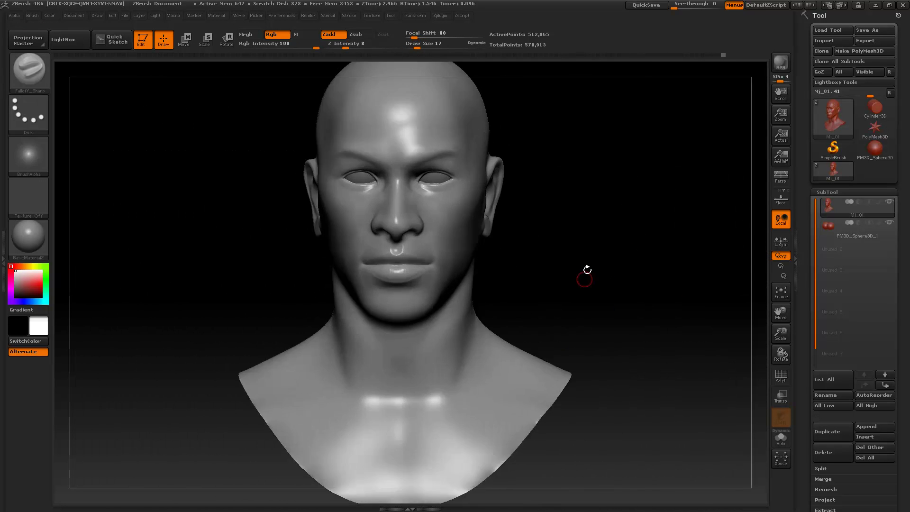
Refine the philtrum and upper lip with the Move brush at draw size 32, adding volume with the Inflate brush.
key(s)
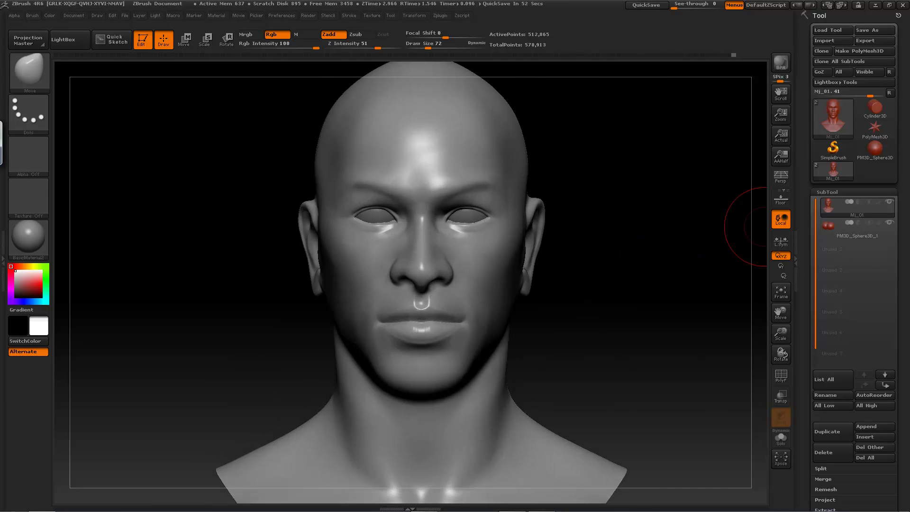
key(s)
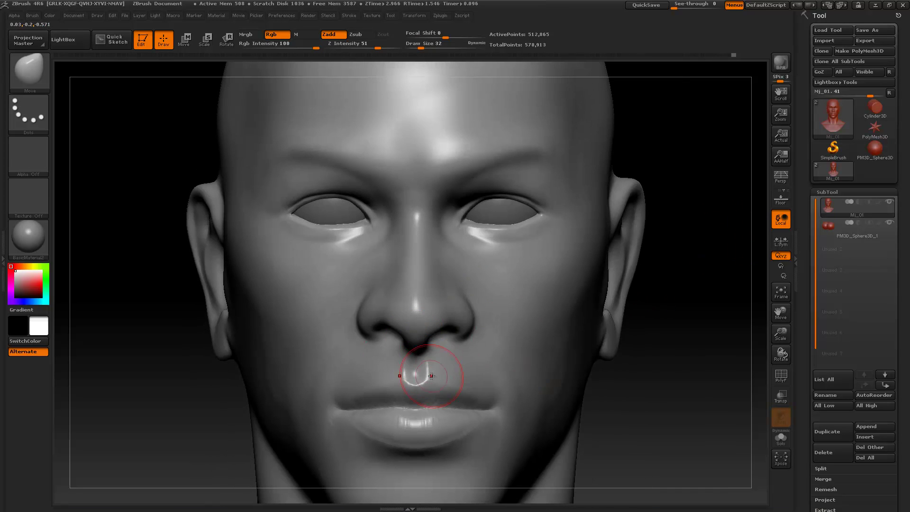
mouse_move(457, 383)
alt+mouse_down()
mouse_move(644, 303)
mouse_move(650, 325)
mouse_move(448, 298)
alt+mouse_up()
mouse_move(612, 284)
alt+mouse_down()
mouse_move(615, 233)
mouse_move(609, 277)
alt+mouse_up()
key(b)
key(i)
key(n)
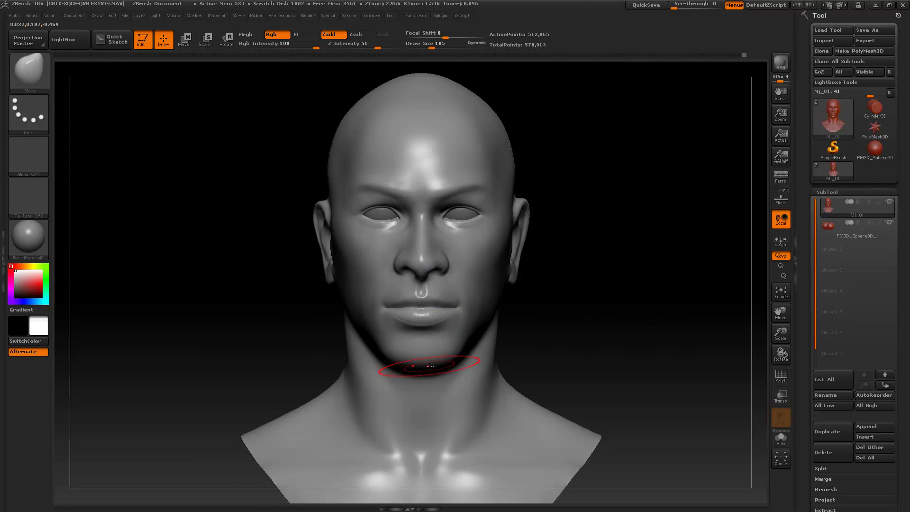
Build up the cheek beside the nose with a size 47 Inflate brush and adjust its contour with the Move brush.
drag(459, 338, 319, 319)
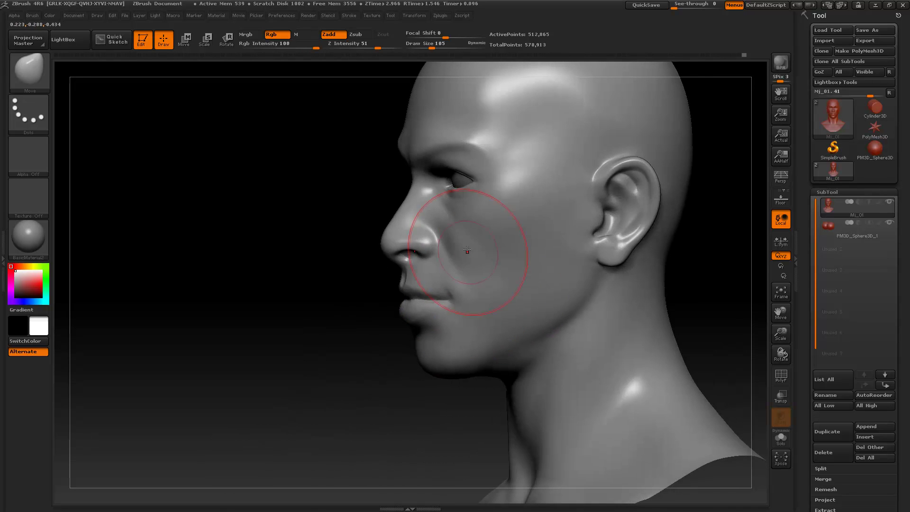
key(b)
key(i)
key(n)
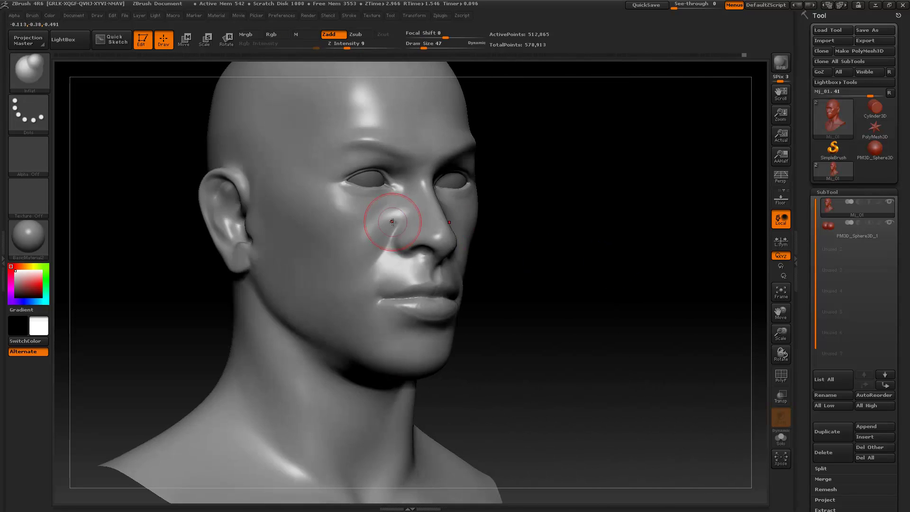
key(b)
key(m)
key(v)
mouse_move(595, 250)
mouse_down()
mouse_move(545, 256)
mouse_move(604, 264)
mouse_up()
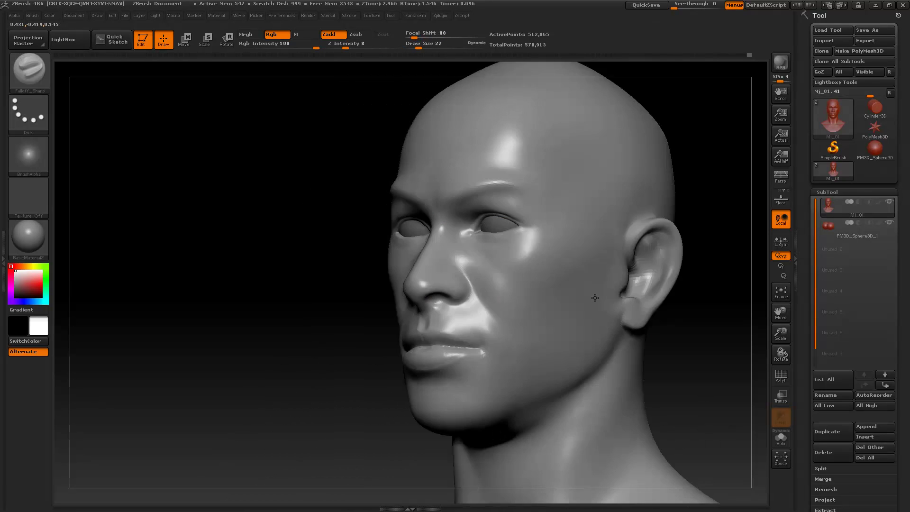
drag(332, 303, 244, 309)
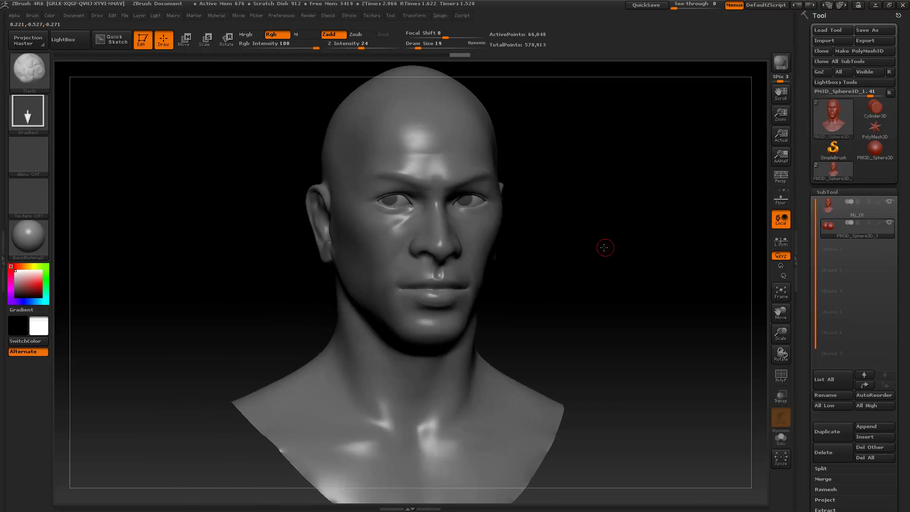
Turn on perspective display to check the bust from several angles, and make the head subtool Mj_01 active.
drag(603, 248, 663, 178)
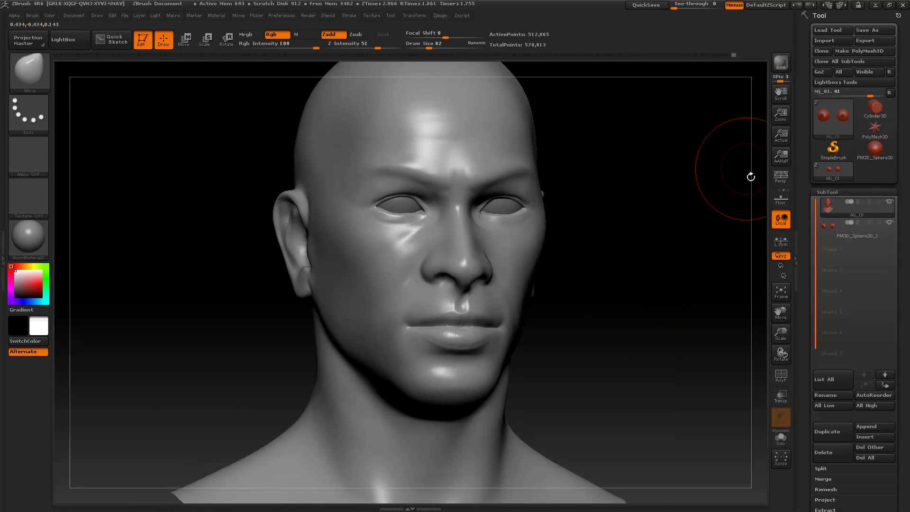
click(781, 177)
drag(637, 235, 658, 199)
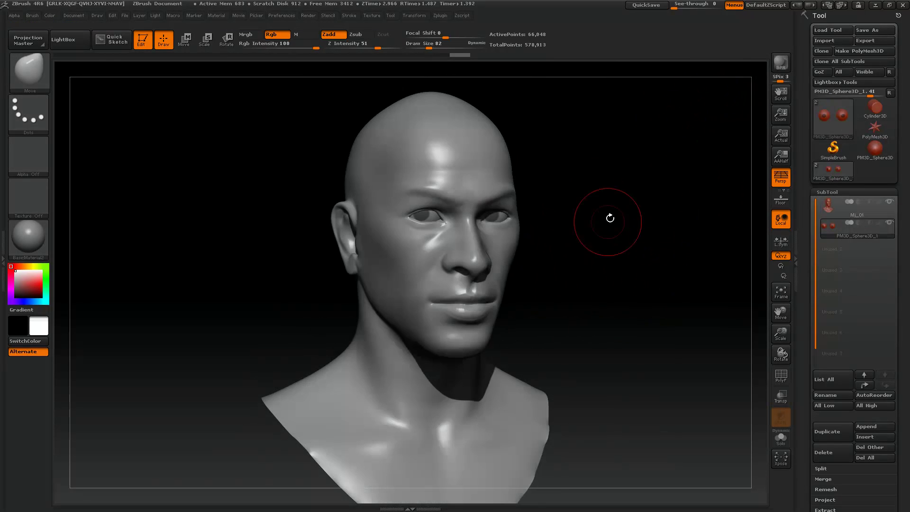
drag(610, 218, 553, 148)
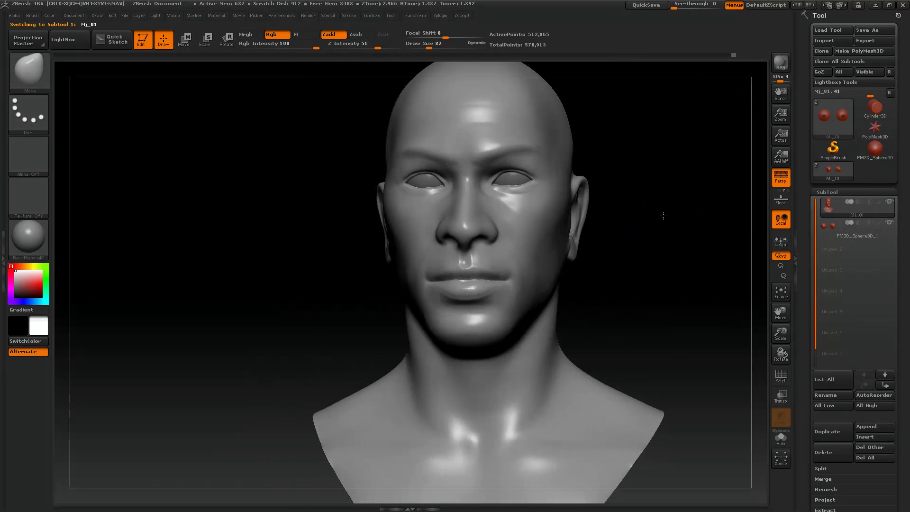
alt+click(504, 330)
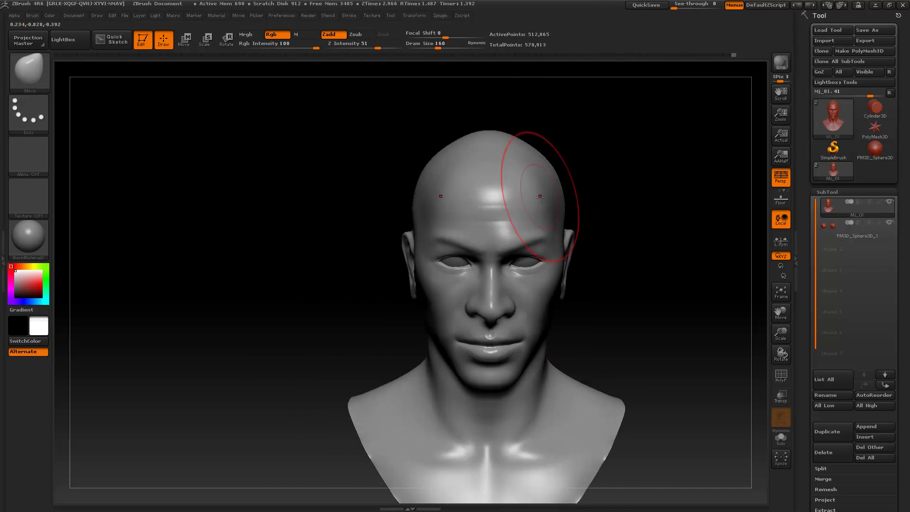
Reshape the sides of the skull with the Move brush at draw size 160 and refine the temples with the Inflate brush.
drag(549, 215, 592, 204)
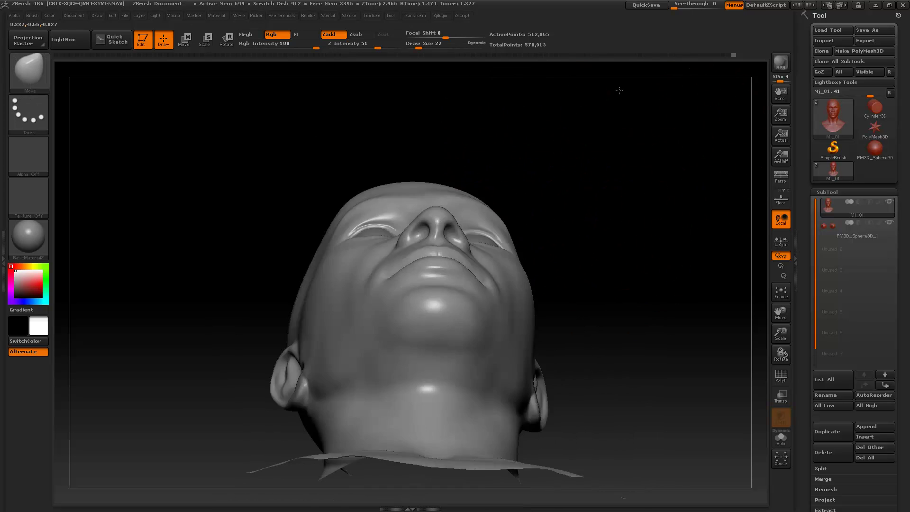
drag(619, 90, 620, 234)
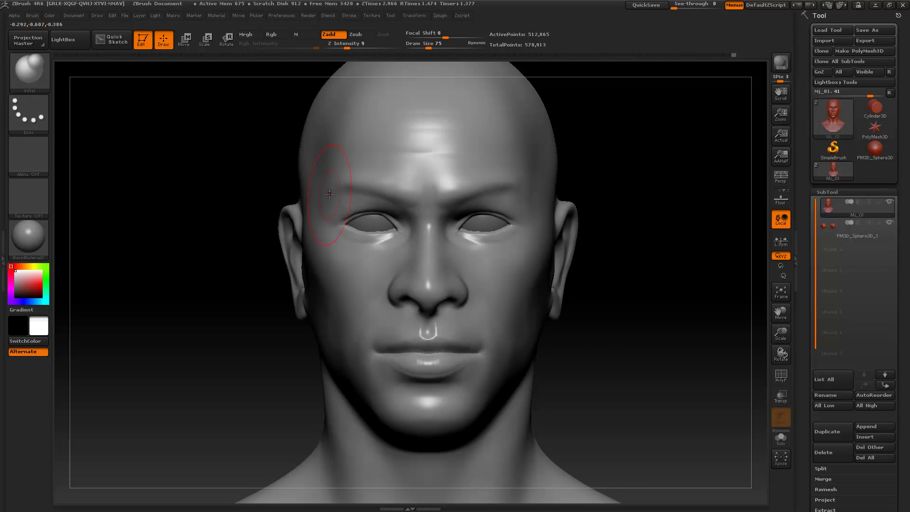
mouse_move(611, 167)
mouse_down()
mouse_move(654, 178)
mouse_move(638, 209)
mouse_move(559, 244)
mouse_move(389, 189)
mouse_move(432, 191)
mouse_up()
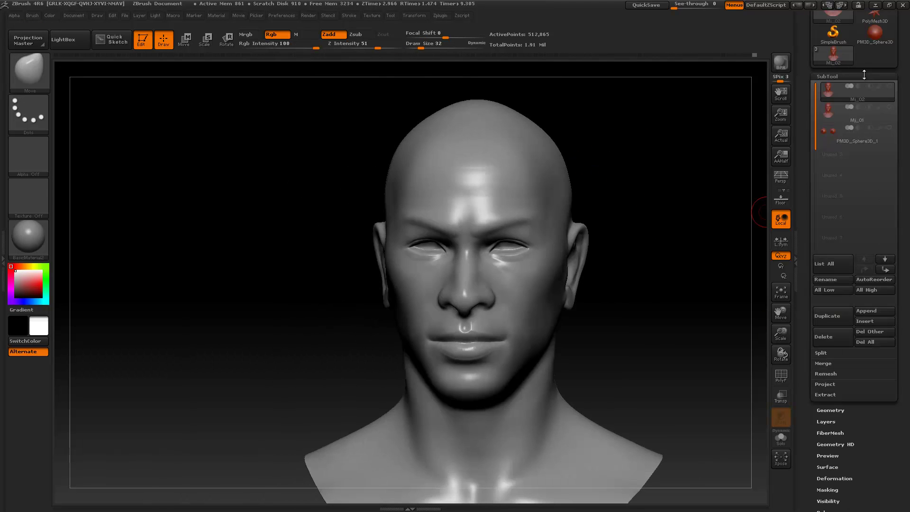
Select the Mj_01 subtool, expand its projection settings and hide the Mj_02 subtool.
click(853, 114)
click(824, 384)
click(889, 85)
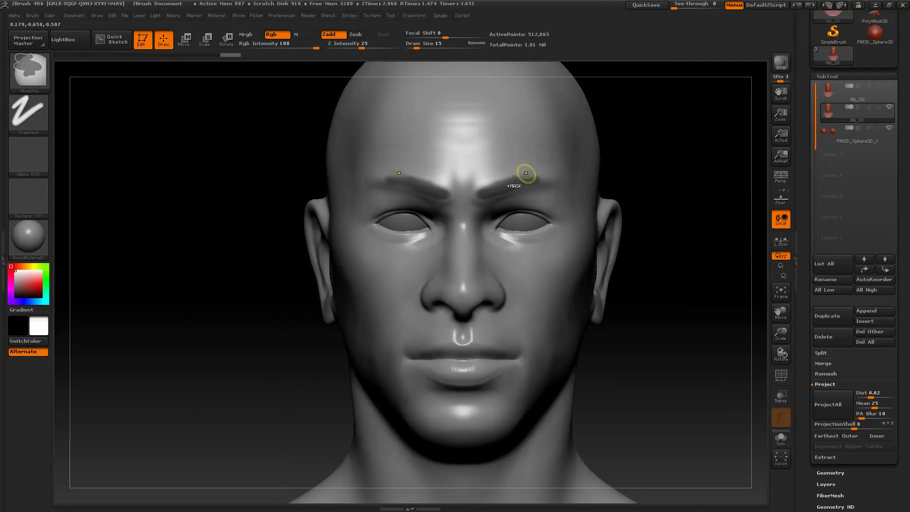
Paint a symmetrical mask over the eyebrows and the moustache area around the mouth on Mj_01.
mouse_move(507, 184)
mouse_down()
mouse_move(364, 215)
mouse_move(646, 297)
mouse_move(384, 291)
mouse_move(384, 309)
mouse_up()
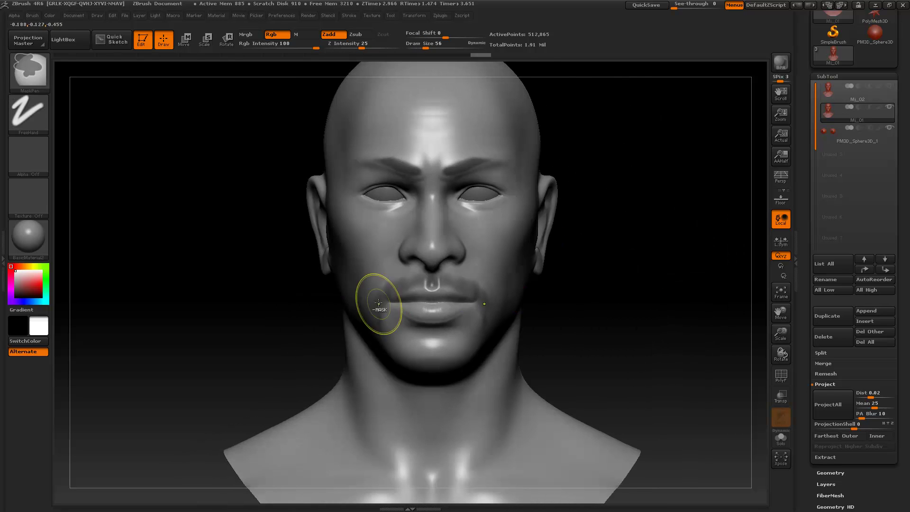